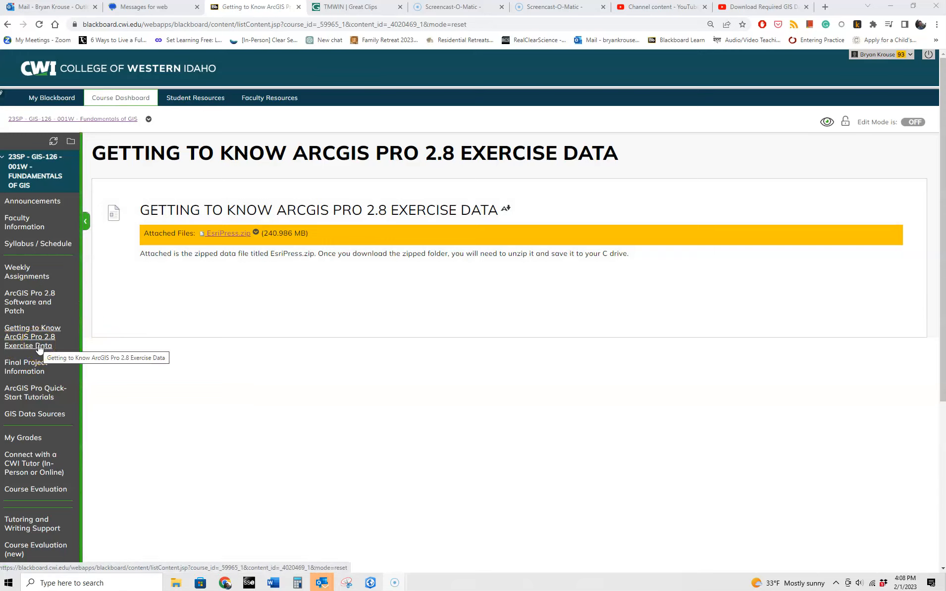
Download EsriPress.zip from the Getting to Know ArcGIS Pro 2.8 Exercise Data course page.
{"action": "left_click", "coordinate": [39, 347]}
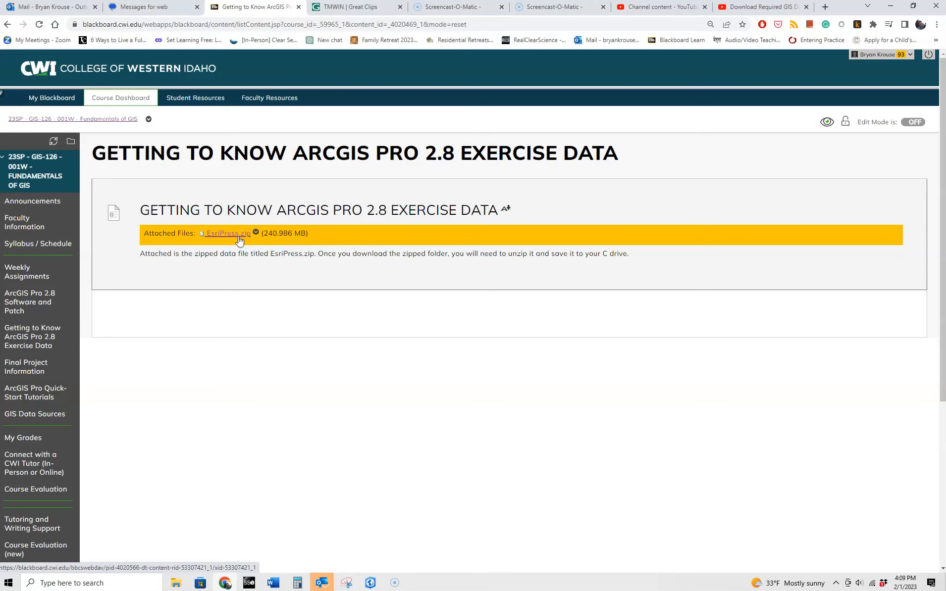
{"action": "left_click", "coordinate": [235, 239]}
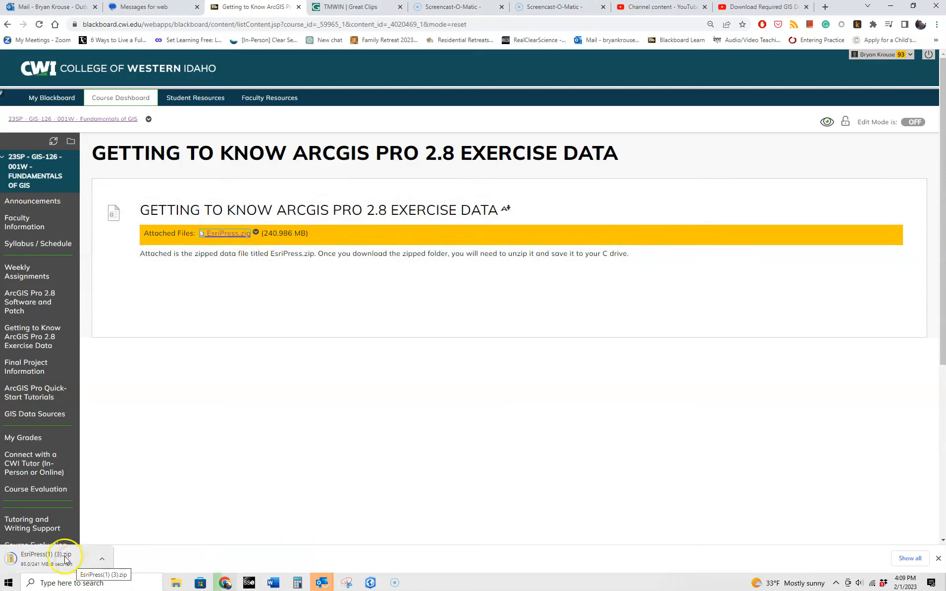
{"action": "left_click", "coordinate": [940, 24]}
Open the downloaded EsriPress(1) (3).zip from Chrome's Downloads list to reveal its EsriPress folder.
{"action": "left_click", "coordinate": [892, 90]}
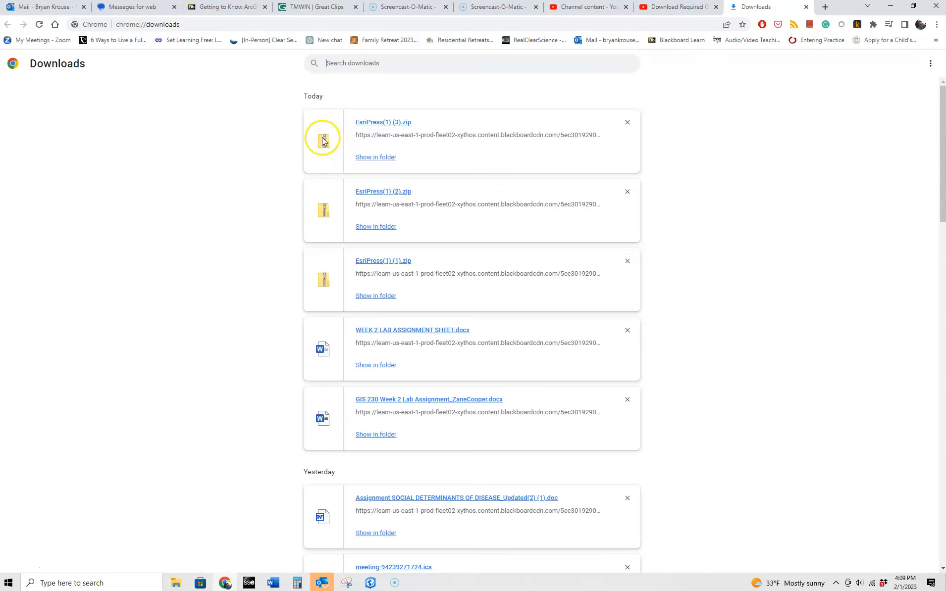
{"action": "left_click", "coordinate": [383, 123]}
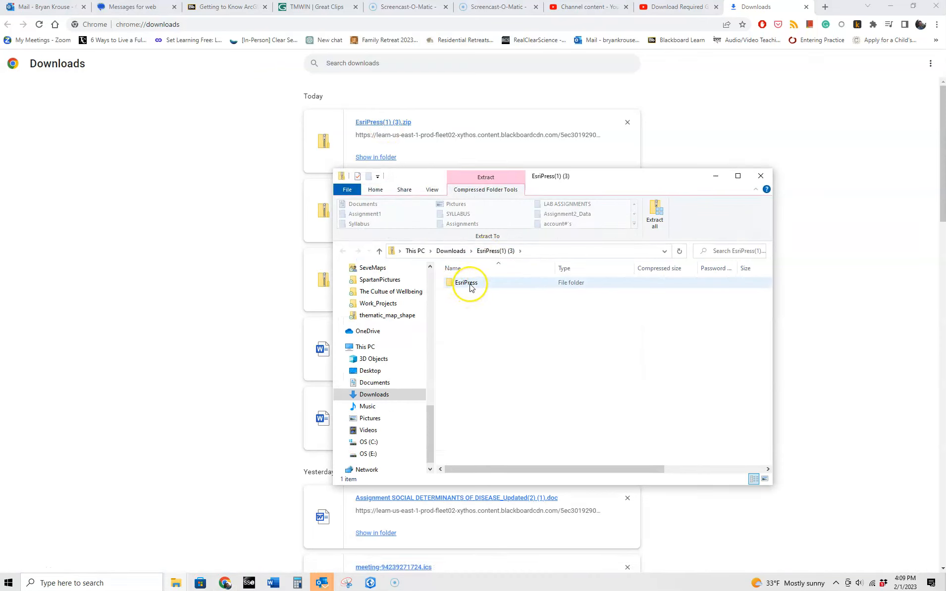
{"action": "right_click", "coordinate": [470, 285]}
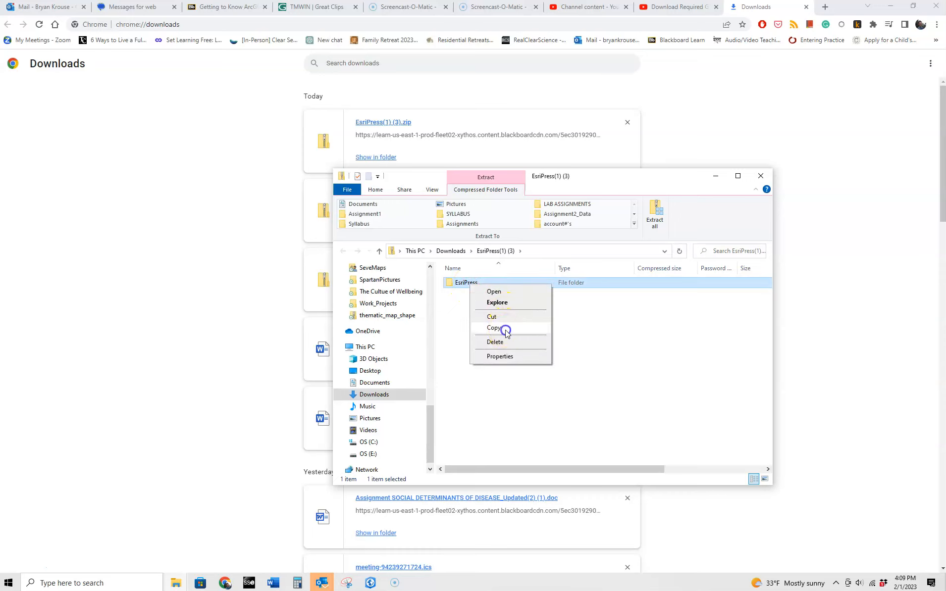
Copy the EsriPress folder from the zip and paste it onto the OS (C:) drive.
{"action": "left_click", "coordinate": [506, 330]}
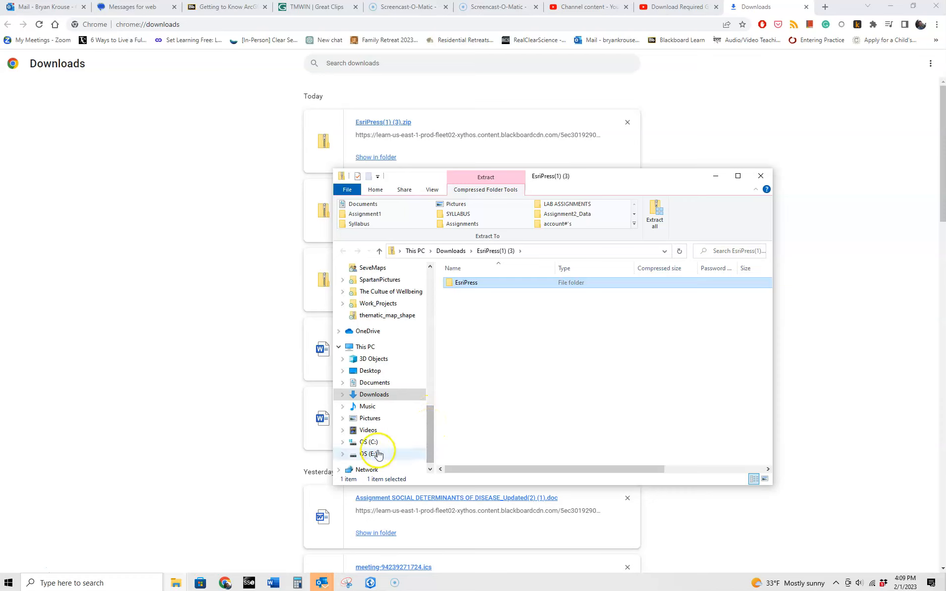
{"action": "left_click", "coordinate": [375, 444]}
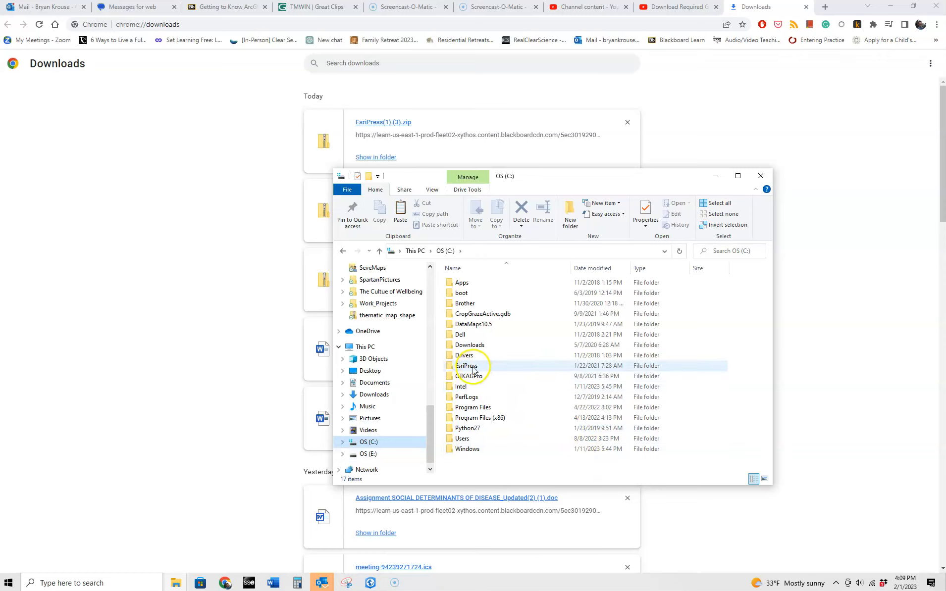
{"action": "right_click", "coordinate": [731, 349]}
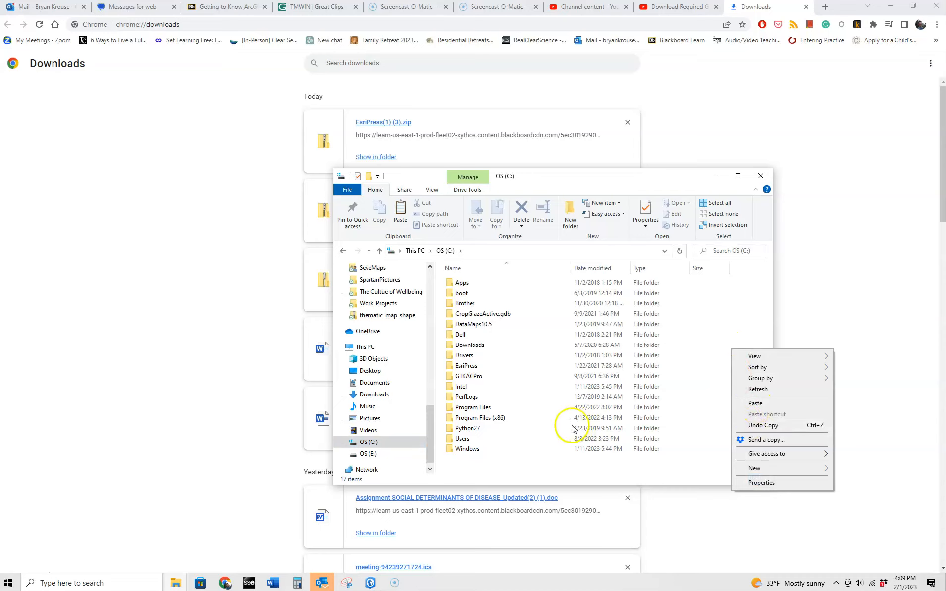
{"action": "left_click", "coordinate": [525, 465]}
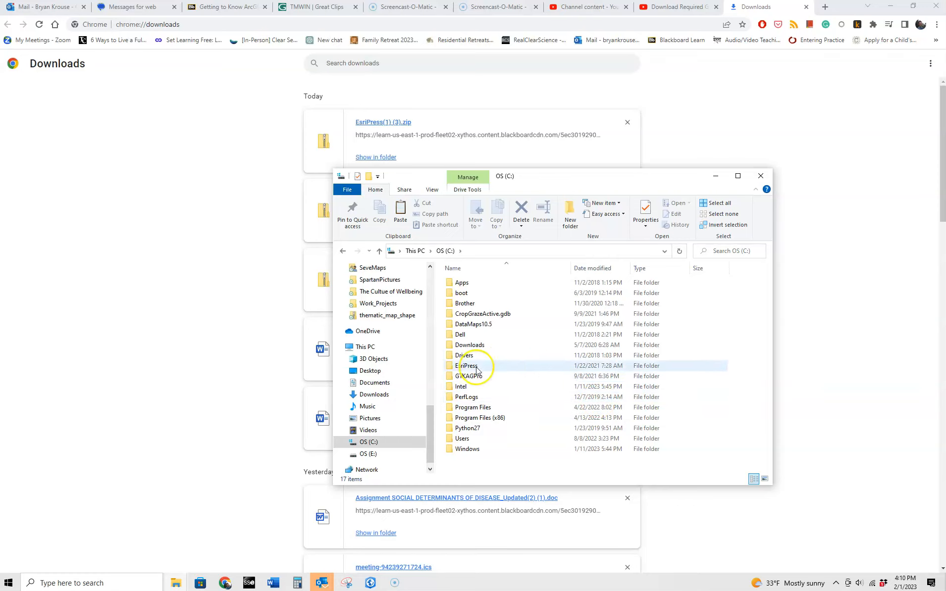
{"action": "left_click", "coordinate": [868, 412]}
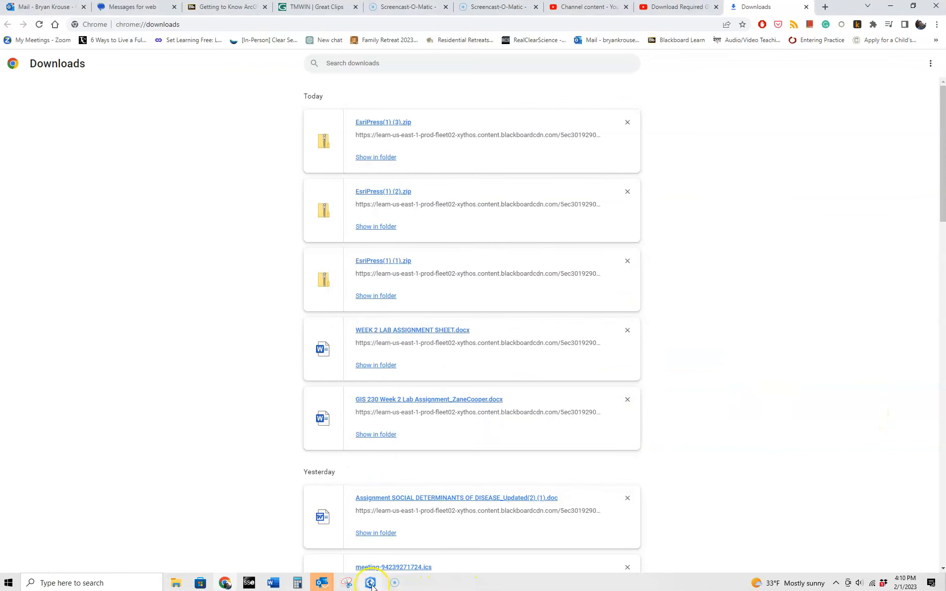
{"action": "left_click", "coordinate": [370, 583]}
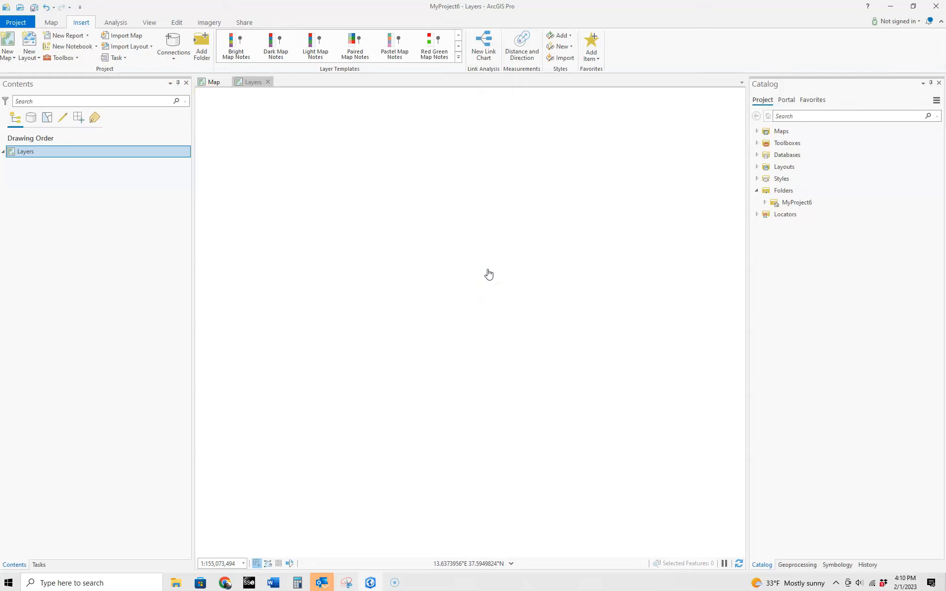
Start Import Map and browse to C:\EsriPress\GTKAGPro in the browse dialog.
{"action": "left_click", "coordinate": [123, 39]}
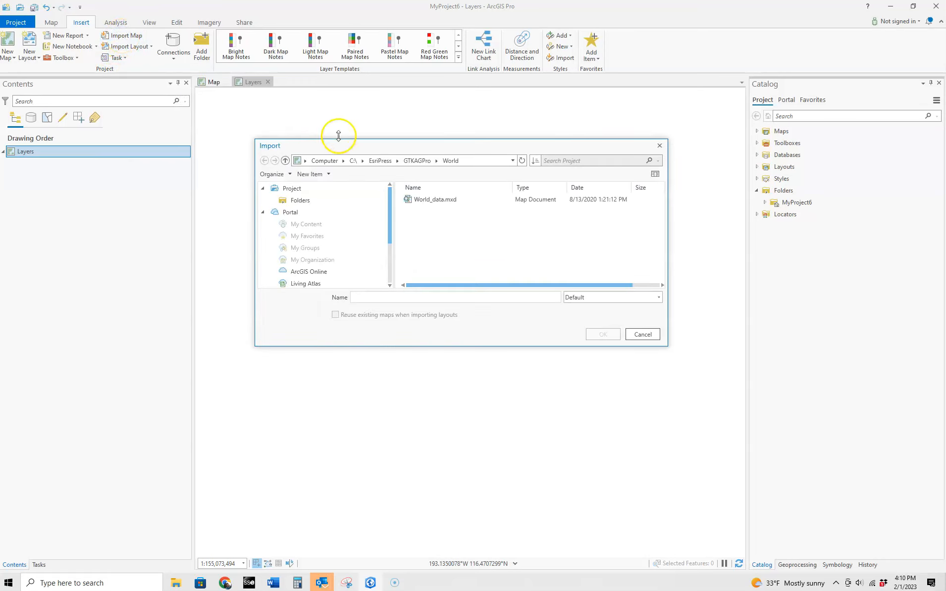
{"action": "left_click", "coordinate": [354, 160]}
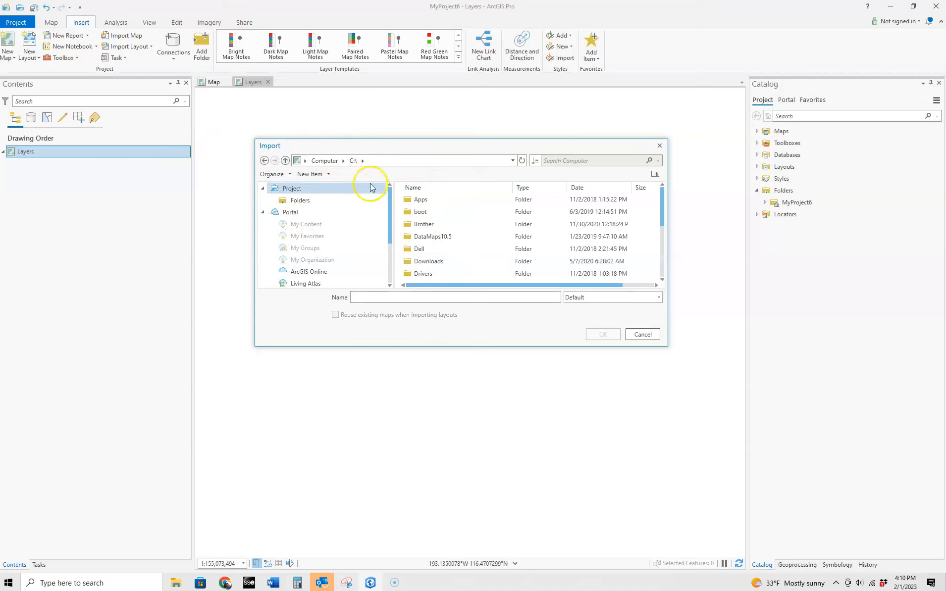
{"action": "scroll", "coordinate": [433, 221], "scroll_direction": "down", "scroll_amount": 2}
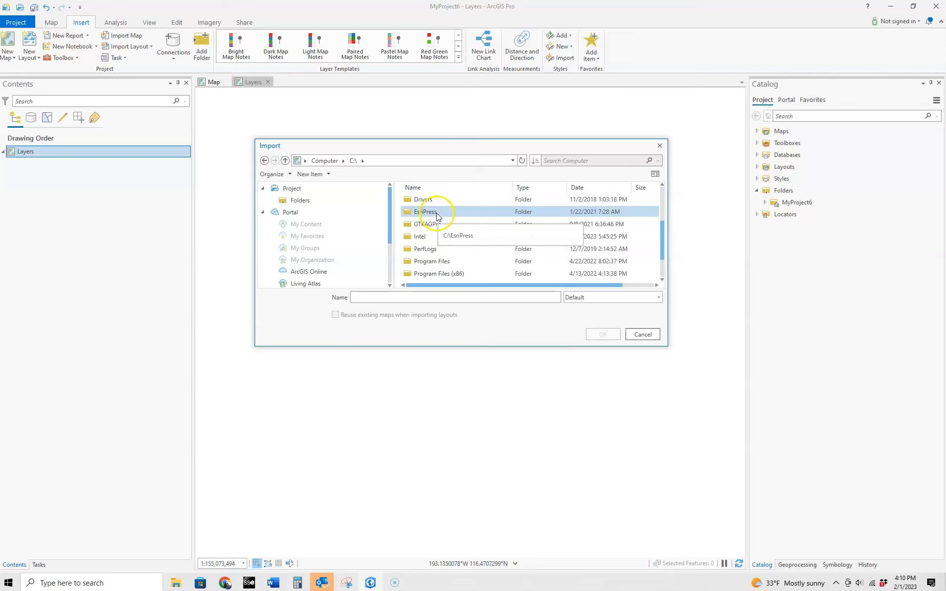
{"action": "double_click", "coordinate": [436, 213]}
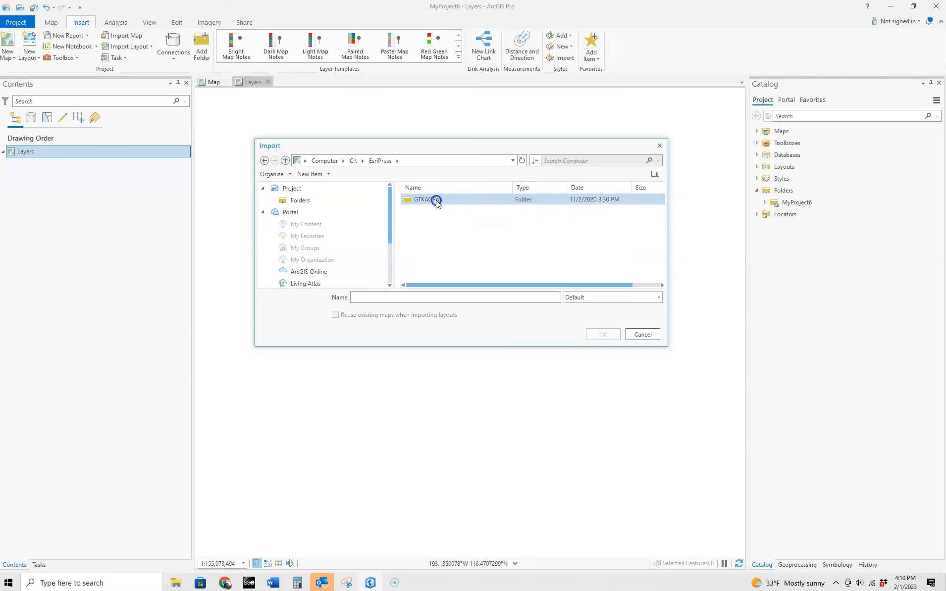
{"action": "double_click", "coordinate": [436, 201]}
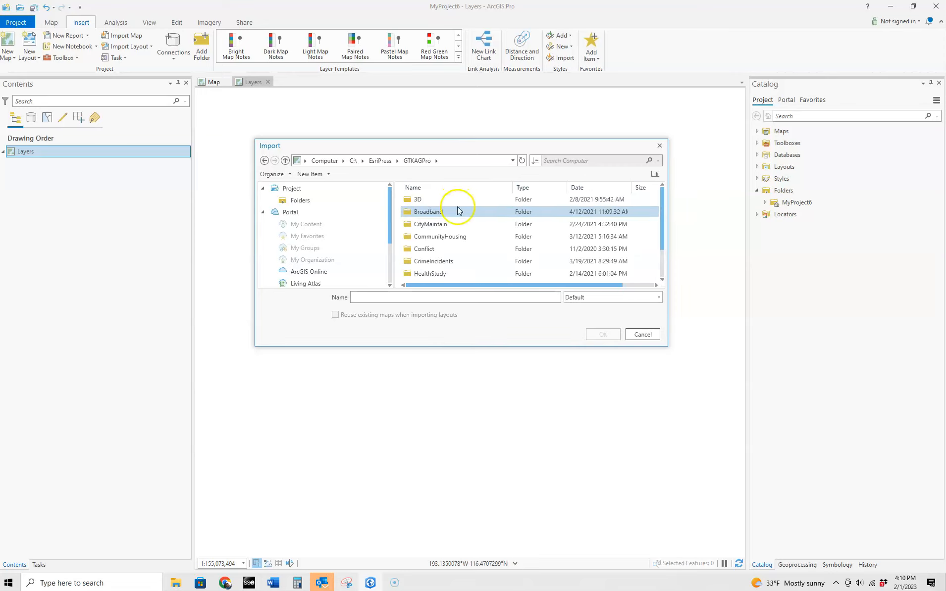
{"action": "scroll", "coordinate": [457, 225], "scroll_direction": "down", "scroll_amount": 1}
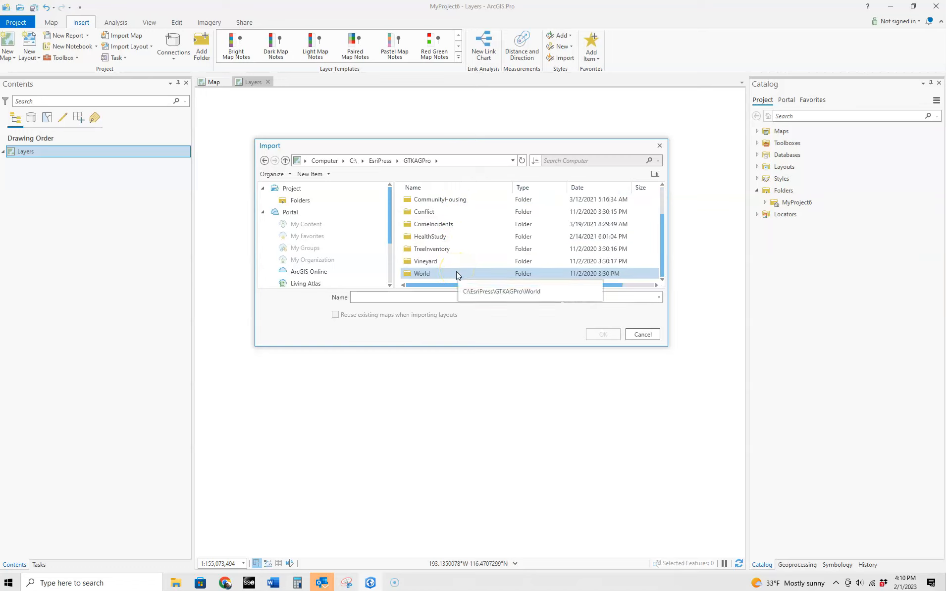
{"action": "left_click", "coordinate": [427, 275]}
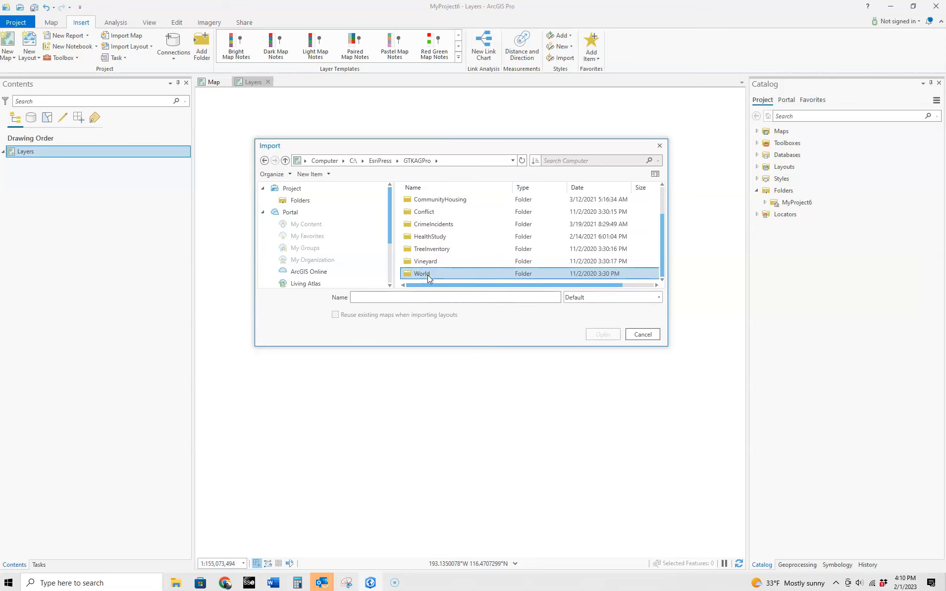
{"action": "scroll", "coordinate": [442, 277], "scroll_direction": "up", "scroll_amount": 1}
{"action": "scroll", "coordinate": [442, 277], "scroll_direction": "down", "scroll_amount": 1}
Open the World folder and import the World_data.mxd map document.
{"action": "double_click", "coordinate": [417, 276]}
{"action": "left_click", "coordinate": [435, 205]}
{"action": "left_click", "coordinate": [435, 203]}
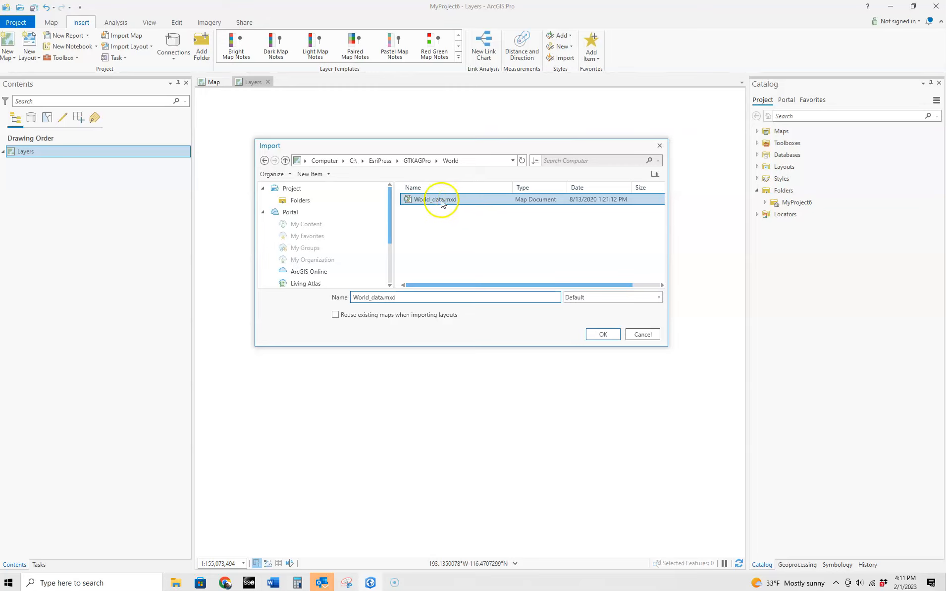
{"action": "left_click", "coordinate": [603, 334]}
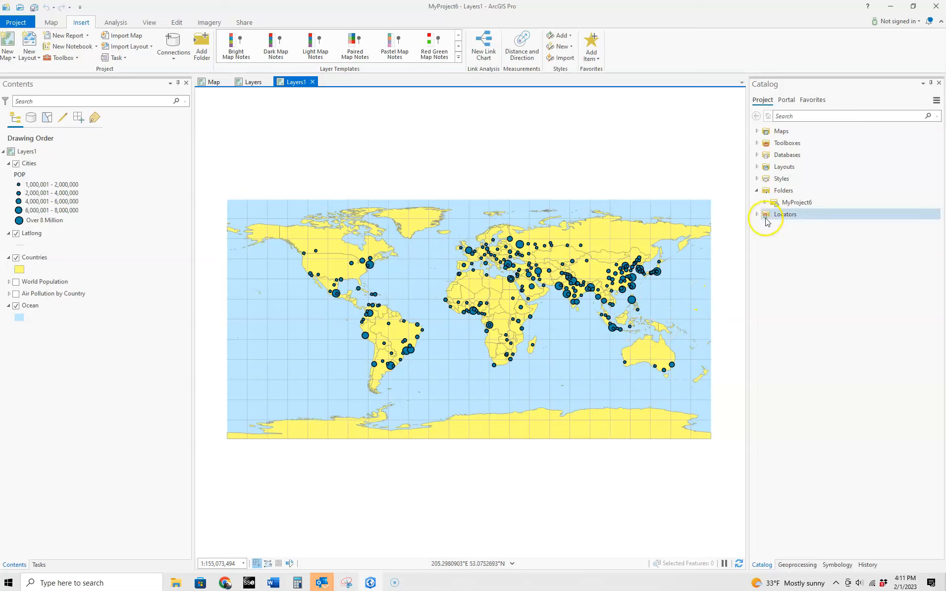
Collapse the project's folder list in the Catalog pane.
{"action": "left_click", "coordinate": [758, 192]}
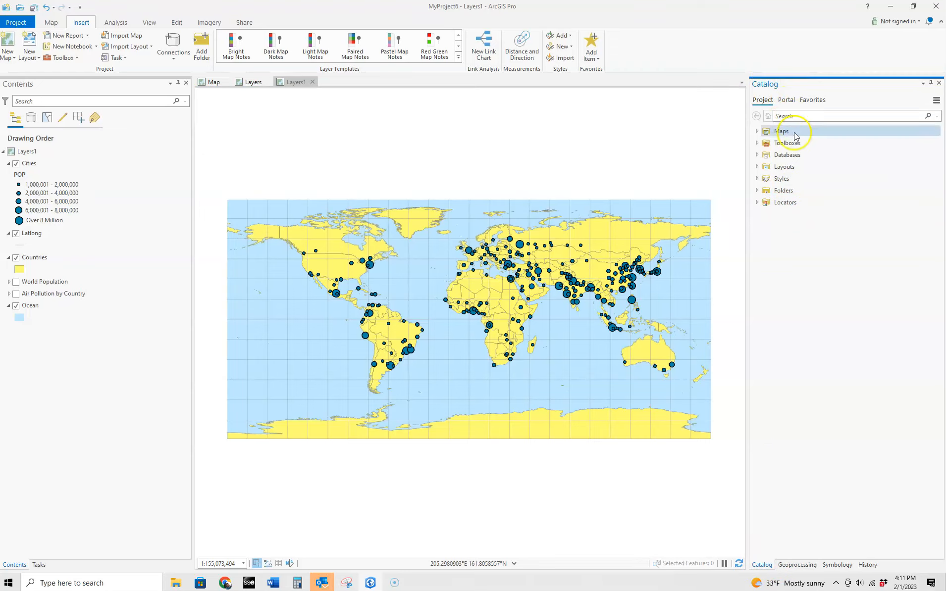
Start a new folder connection from Catalog's Folders and browse to the C:\ drive.
{"action": "right_click", "coordinate": [784, 191]}
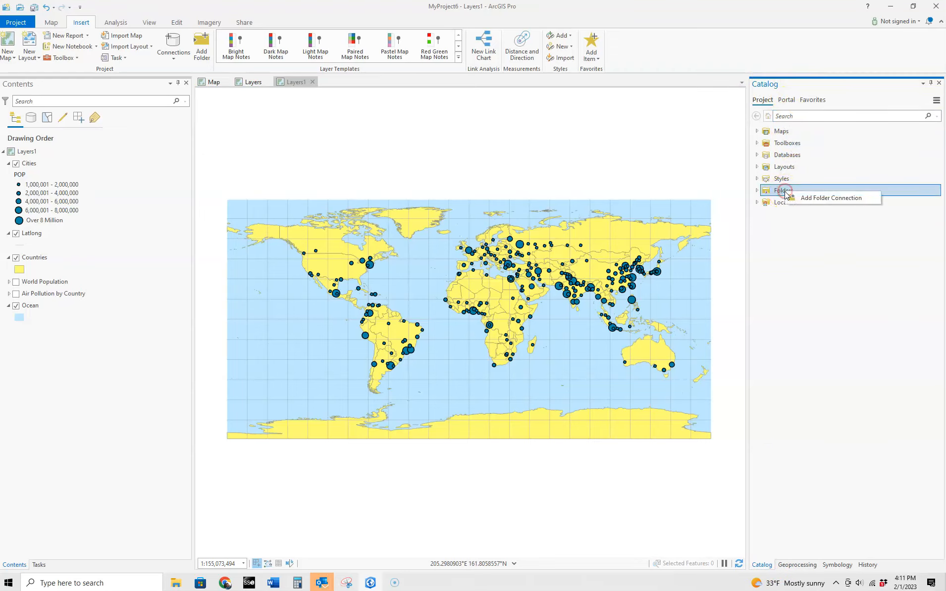
{"action": "left_click", "coordinate": [812, 198]}
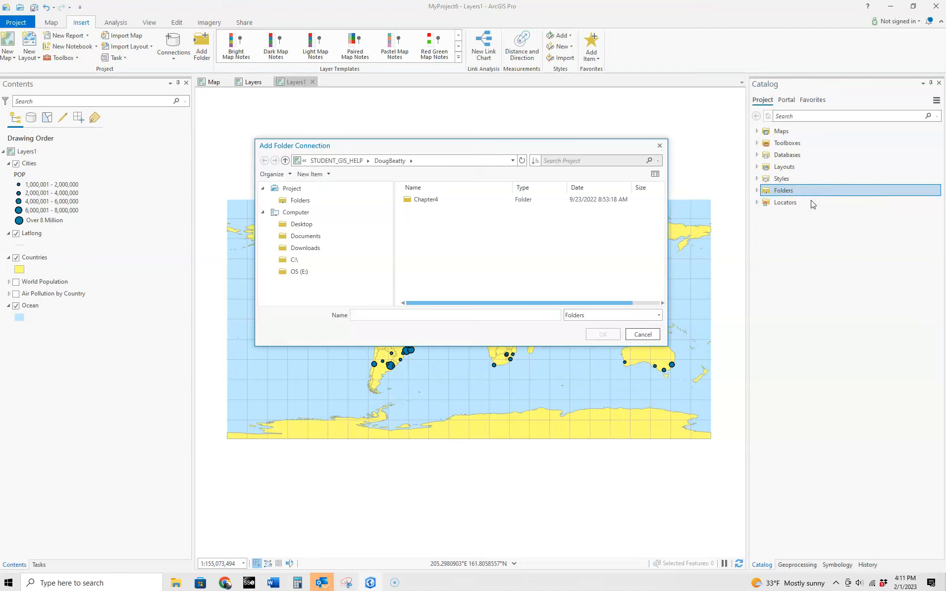
{"action": "left_click", "coordinate": [334, 161]}
{"action": "left_click", "coordinate": [297, 260]}
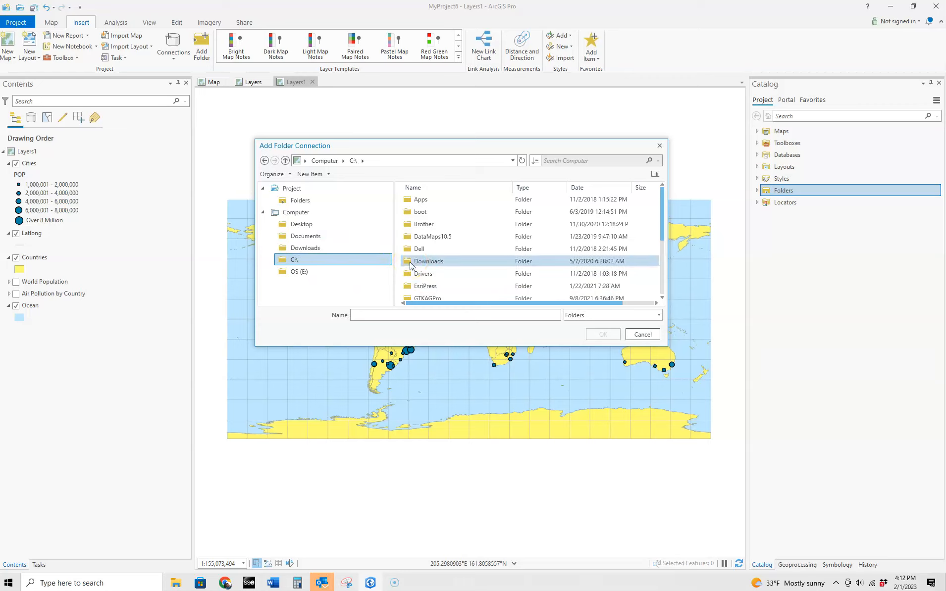
{"action": "scroll", "coordinate": [446, 272], "scroll_direction": "down", "scroll_amount": 1}
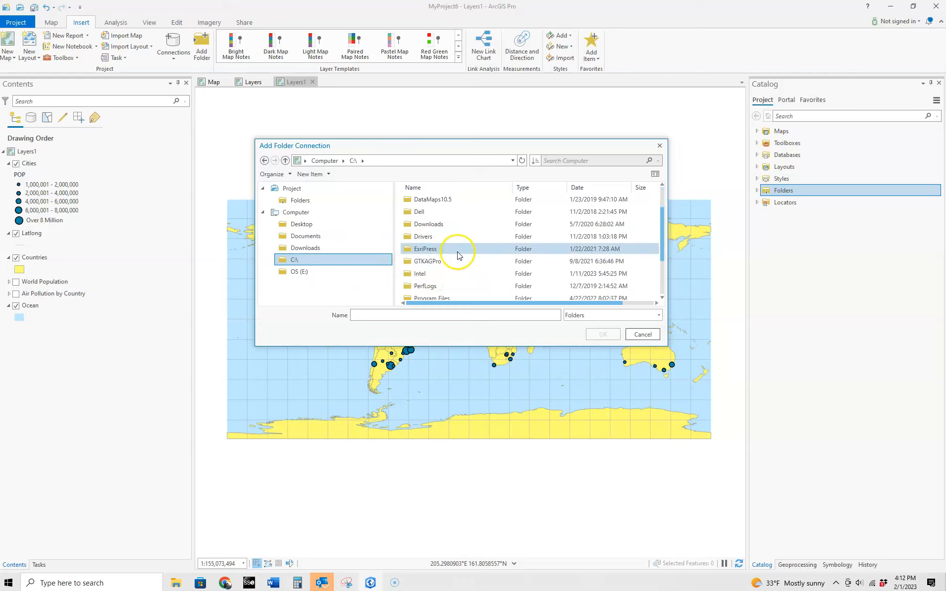
Choose C:\EsriPress\GTKAGPro\World as the connection folder and confirm it.
{"action": "left_click", "coordinate": [442, 252]}
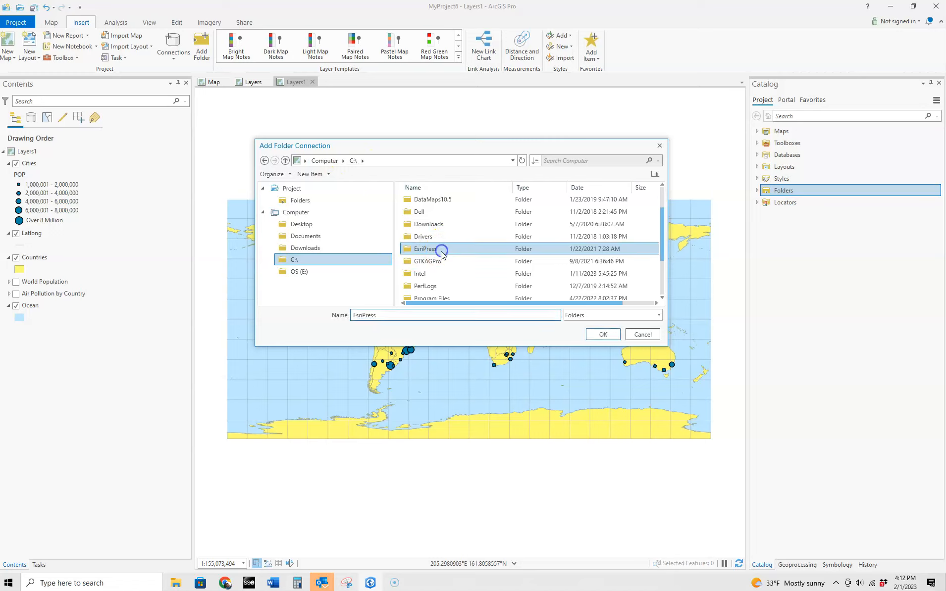
{"action": "double_click", "coordinate": [442, 252]}
{"action": "double_click", "coordinate": [433, 202]}
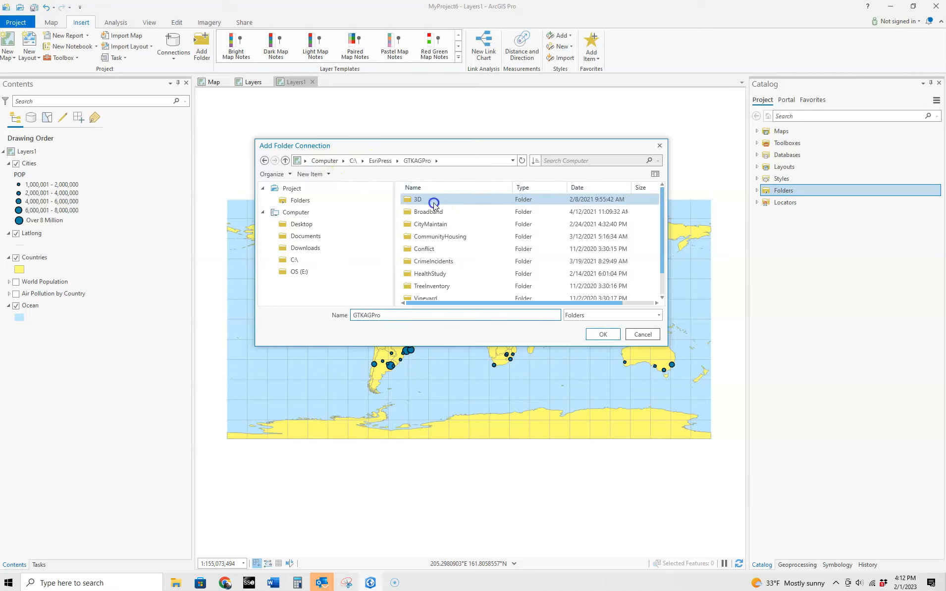
{"action": "scroll", "coordinate": [443, 221], "scroll_direction": "down", "scroll_amount": 1}
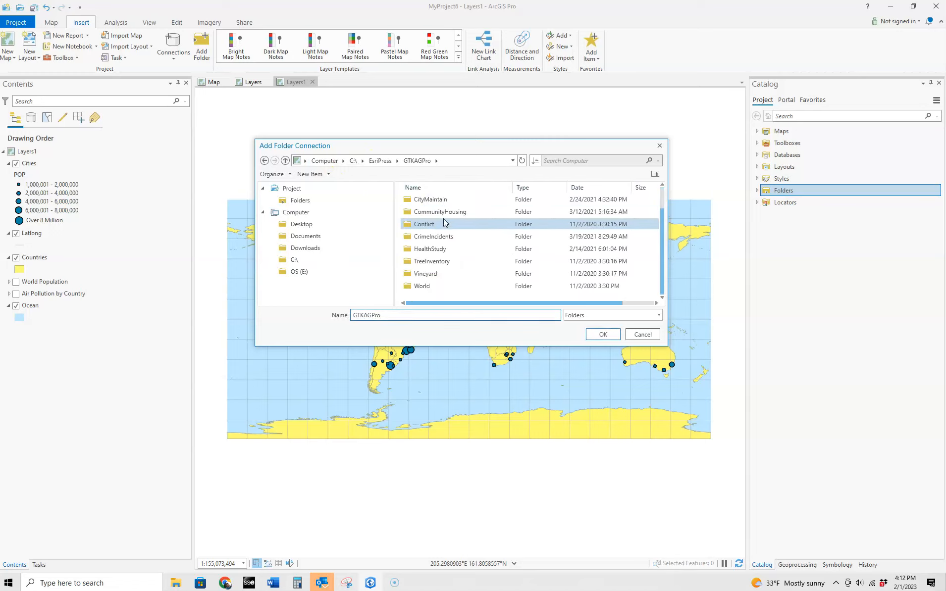
{"action": "left_click", "coordinate": [438, 289]}
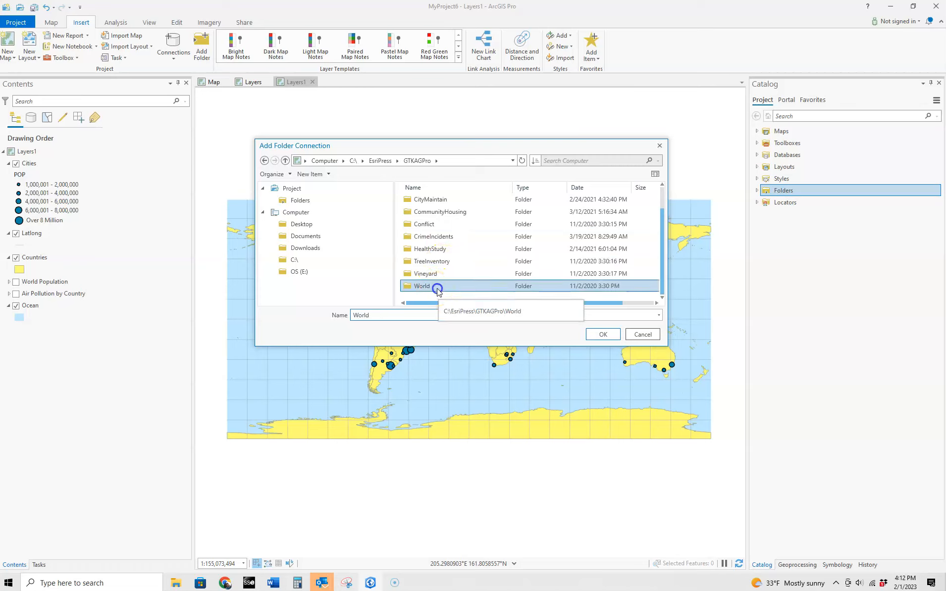
{"action": "left_click", "coordinate": [458, 319]}
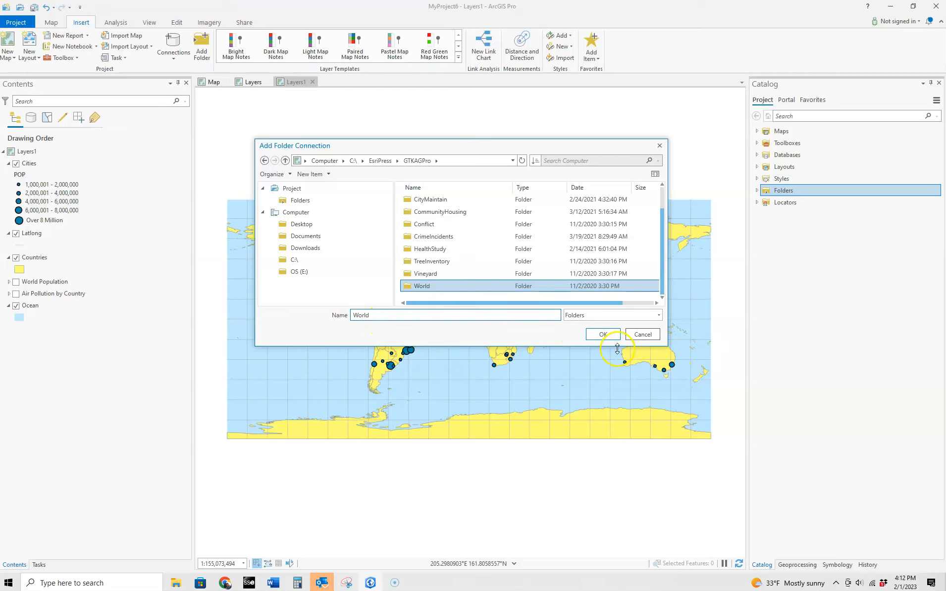
{"action": "left_click", "coordinate": [605, 335]}
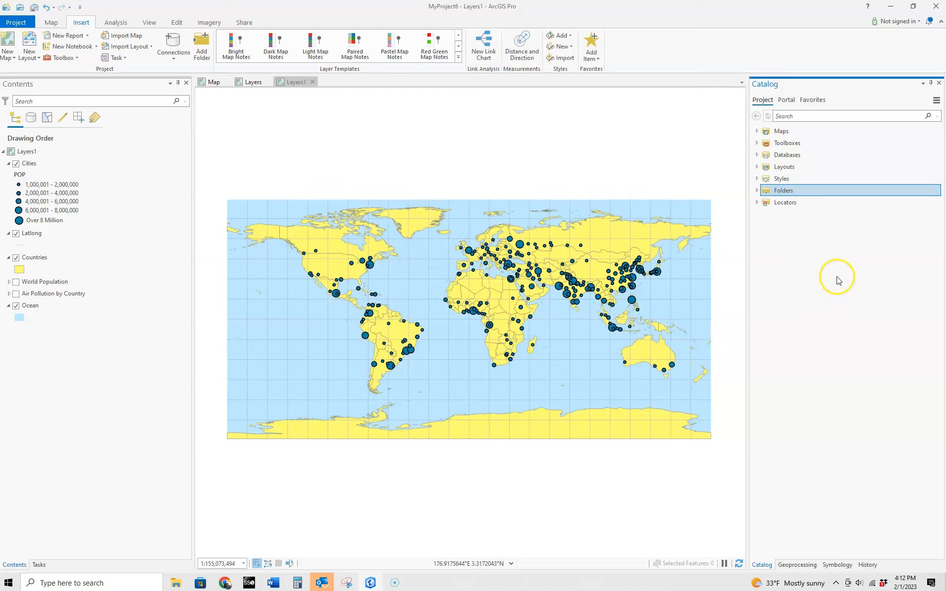
Expand the World folder connection and try dragging World_data.mxd onto the map.
{"action": "left_click", "coordinate": [757, 190]}
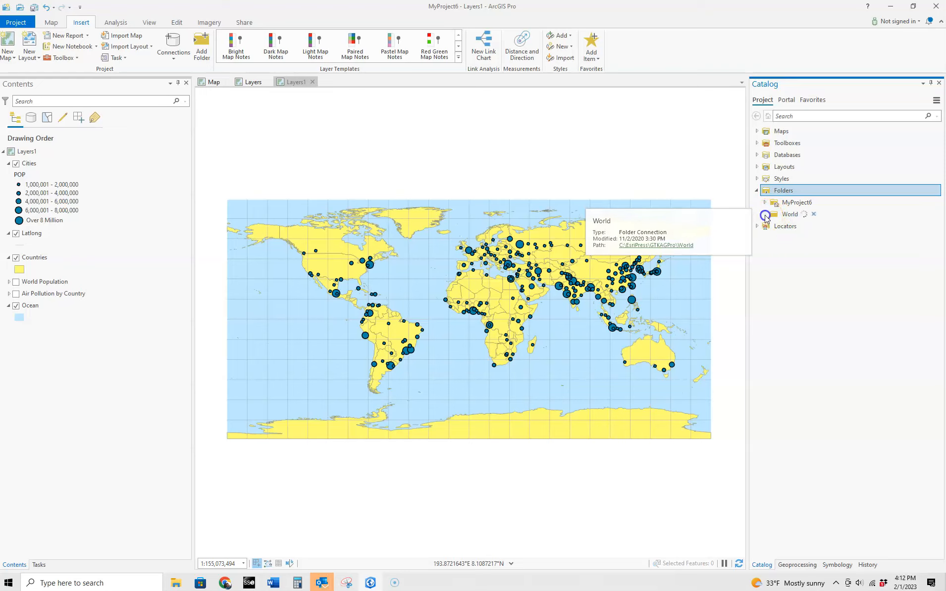
{"action": "left_click", "coordinate": [765, 214]}
{"action": "left_click", "coordinate": [804, 239]}
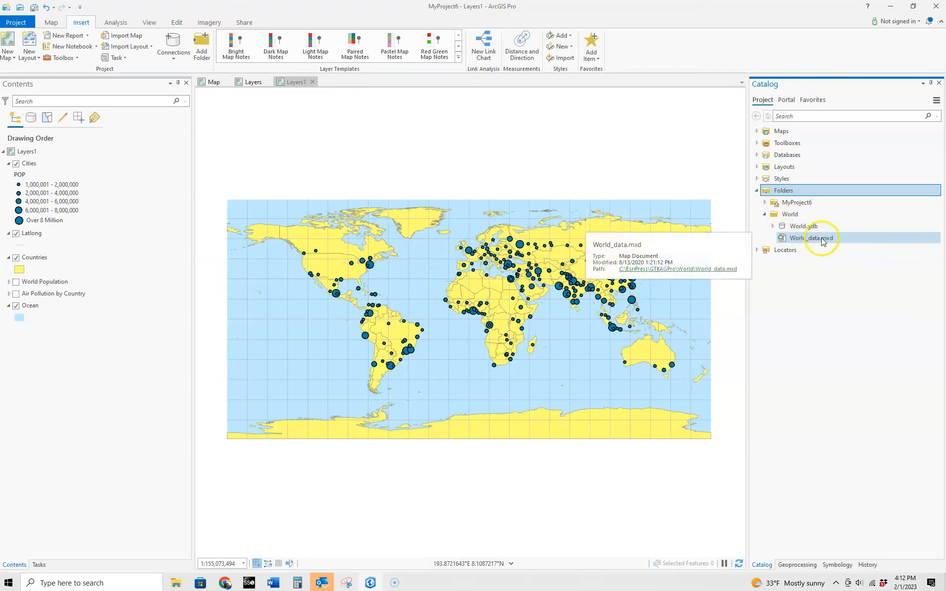
{"action": "left_click_drag", "start_coordinate": [818, 243], "coordinate": [787, 233]}
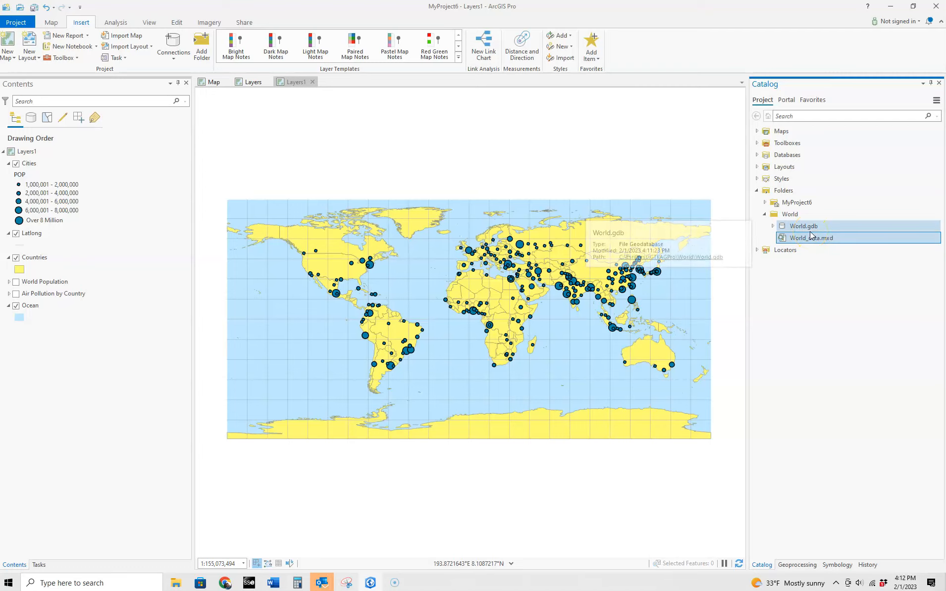
Expand World.gdb and drag the Cities feature class onto the map.
{"action": "left_click", "coordinate": [773, 227]}
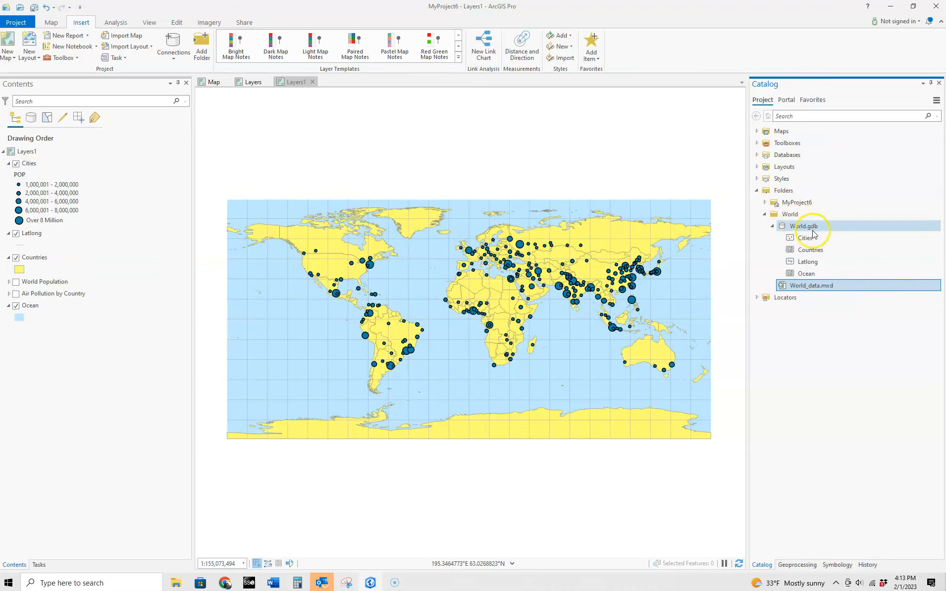
{"action": "left_click", "coordinate": [807, 240]}
{"action": "mouse_move", "coordinate": [807, 240]}
{"action": "left_mouse_down"}
{"action": "mouse_move", "coordinate": [564, 174]}
{"action": "mouse_move", "coordinate": [789, 239]}
{"action": "left_mouse_up"}
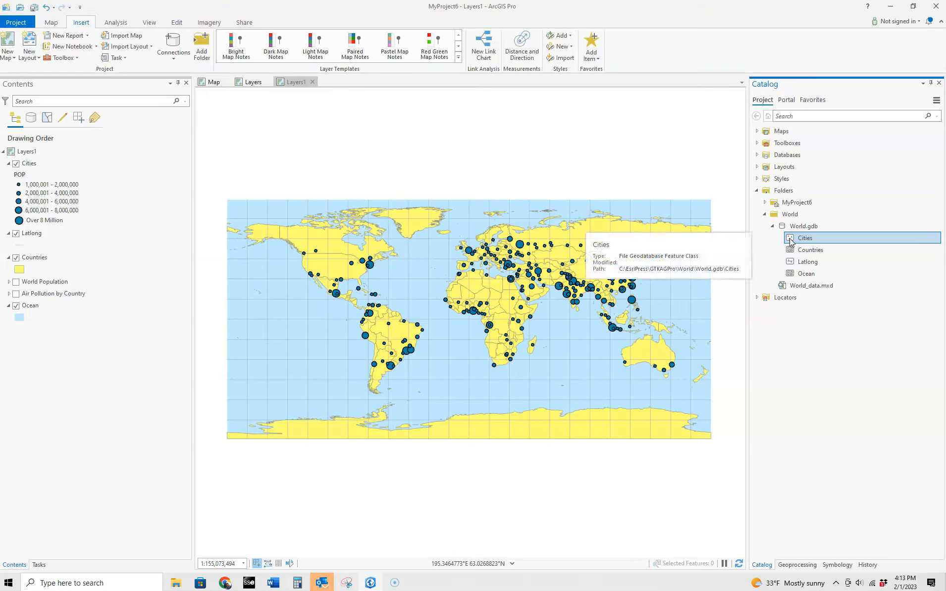